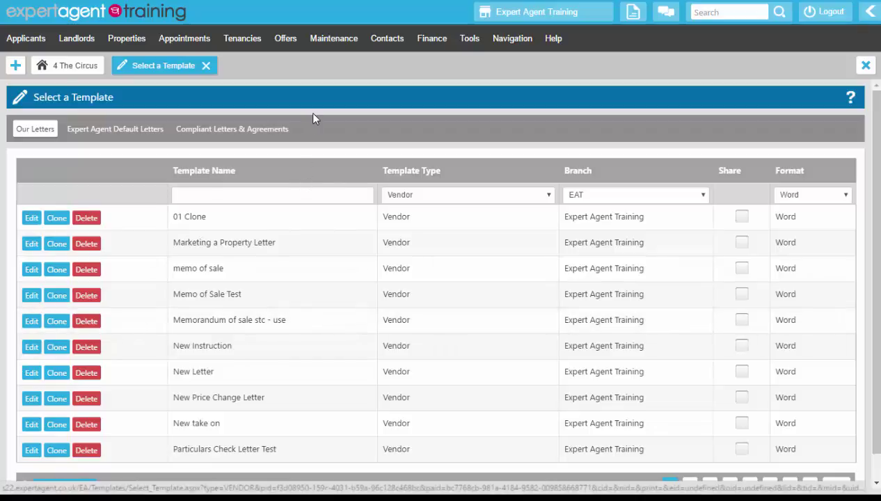
Scroll down the Our Letters Select a Template page to reach the New Template option
{"action": "scroll", "coordinate": [323, 115], "scroll_direction": "down", "scroll_amount": 1}
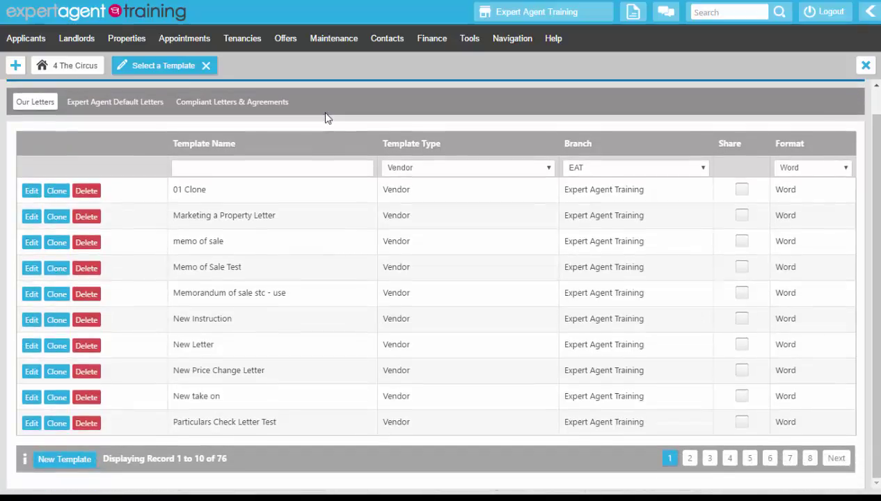
Start a new template as a Word Document with the description '01 New'
{"action": "left_click", "coordinate": [61, 459]}
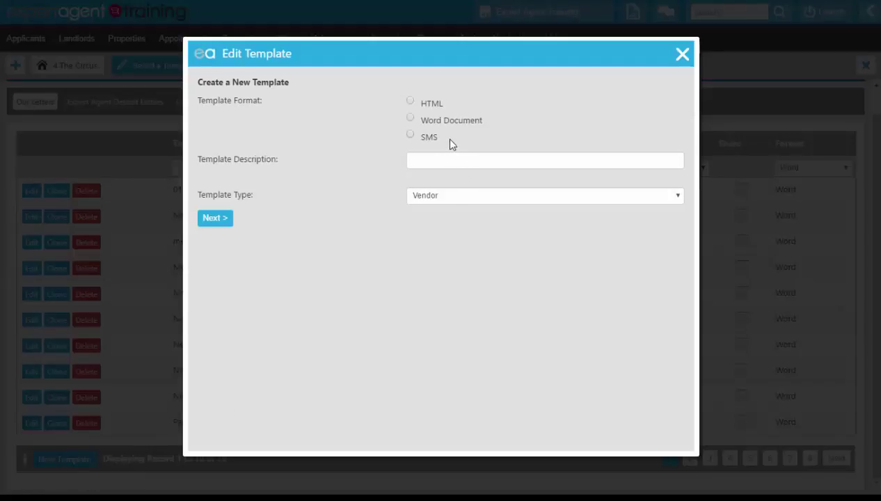
{"action": "left_click", "coordinate": [410, 119]}
{"action": "left_click", "coordinate": [427, 162]}
{"action": "type", "text": "01 "}
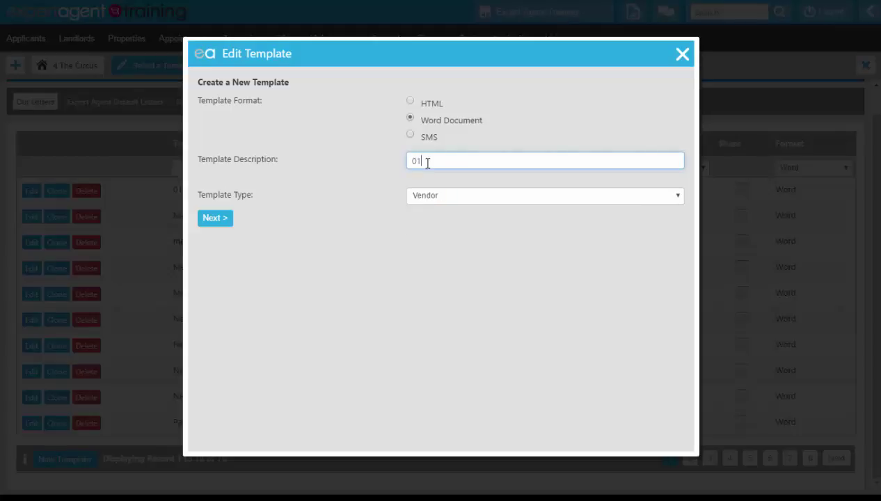
{"action": "type", "text": "New"}
Move to the Word template details and bring up the Select Merge Code list in Template Notes
{"action": "left_click", "coordinate": [220, 222]}
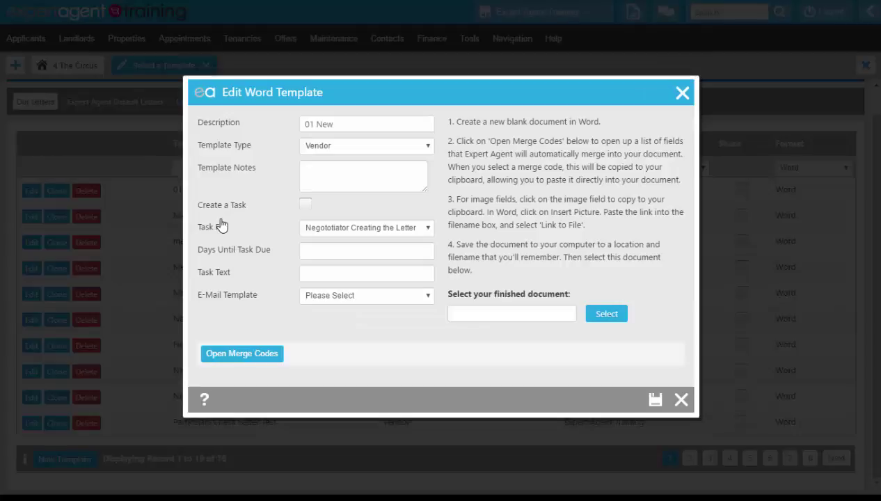
{"action": "left_click", "coordinate": [359, 176]}
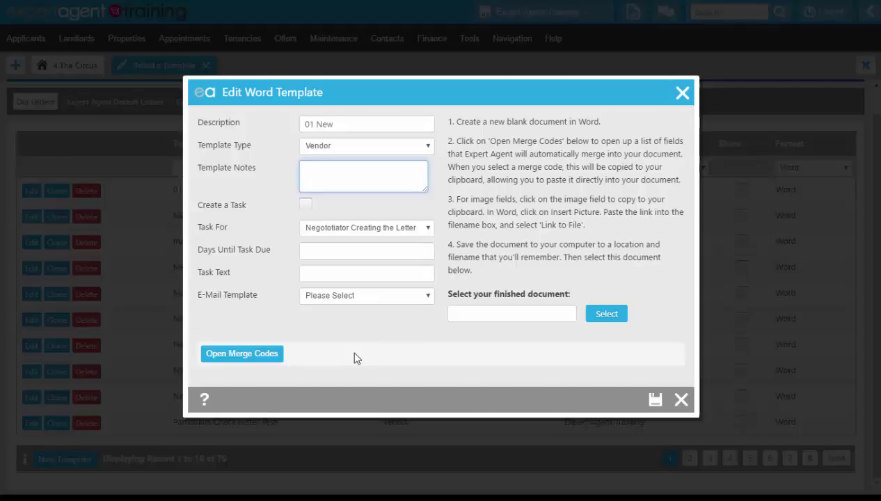
{"action": "left_click", "coordinate": [273, 355]}
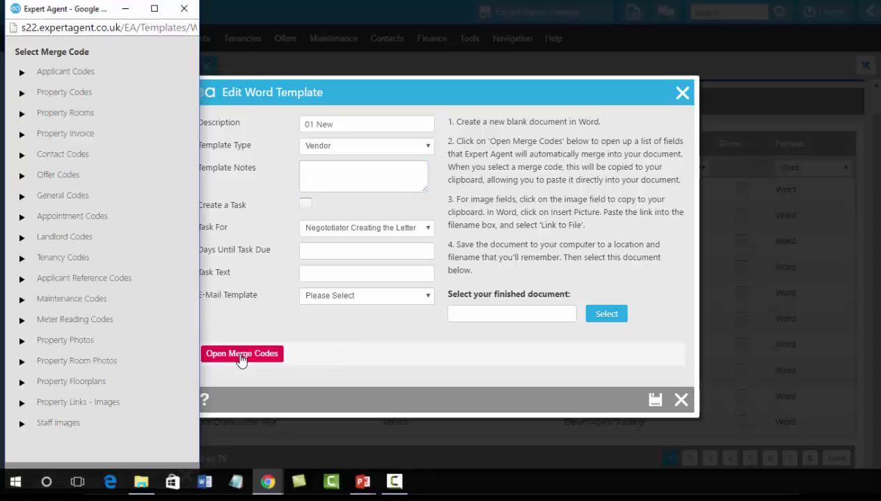
Create a blank Word document and insert the logoblue (3) logo from Desktop > Logos
{"action": "left_click", "coordinate": [204, 482]}
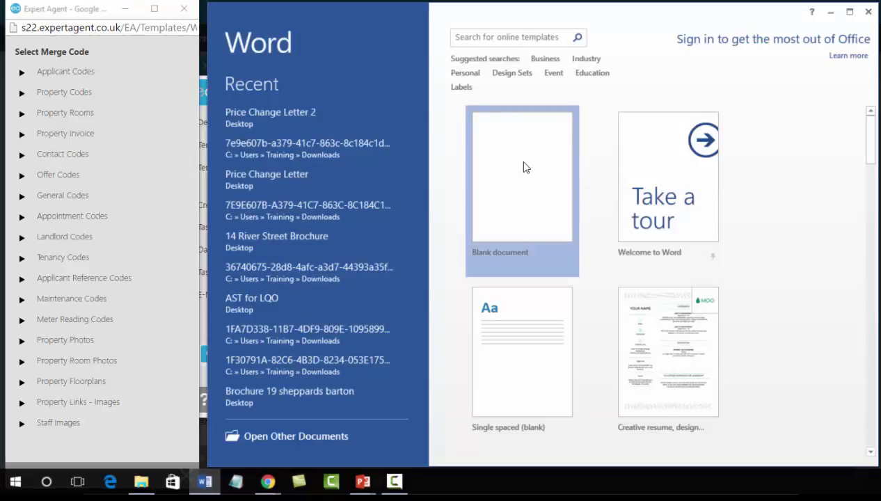
{"action": "left_click", "coordinate": [526, 167]}
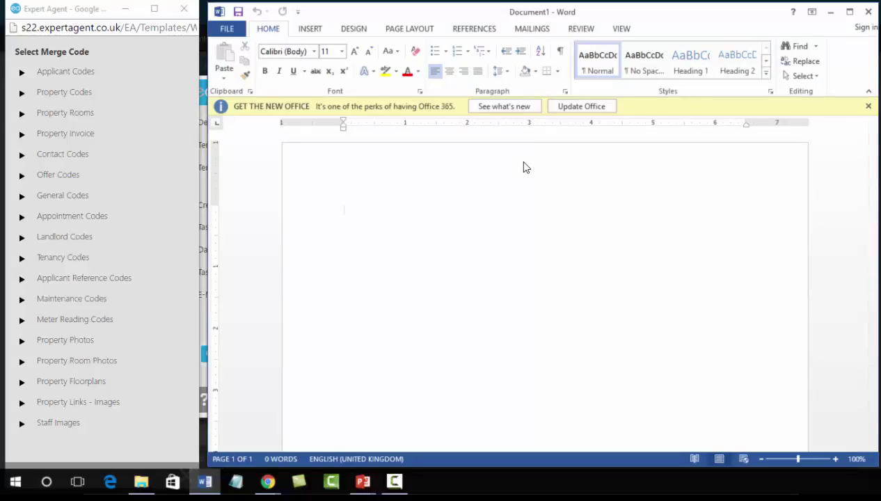
{"action": "left_click", "coordinate": [312, 28]}
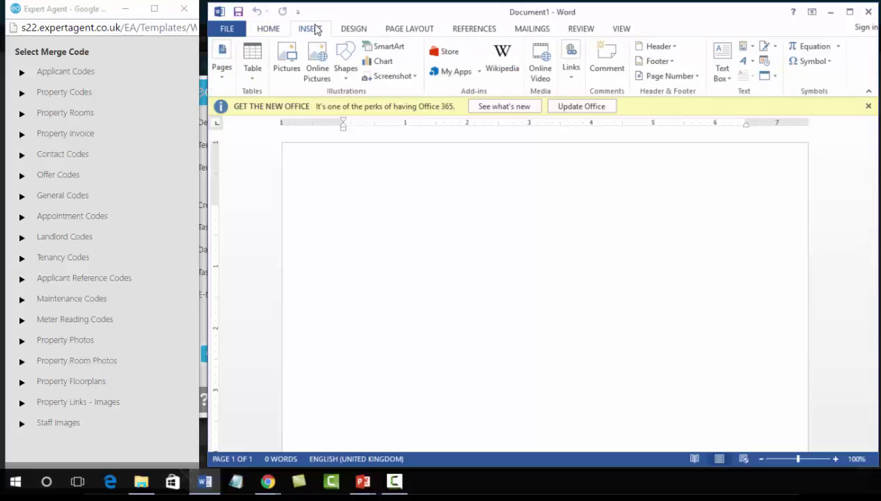
{"action": "left_click", "coordinate": [285, 68]}
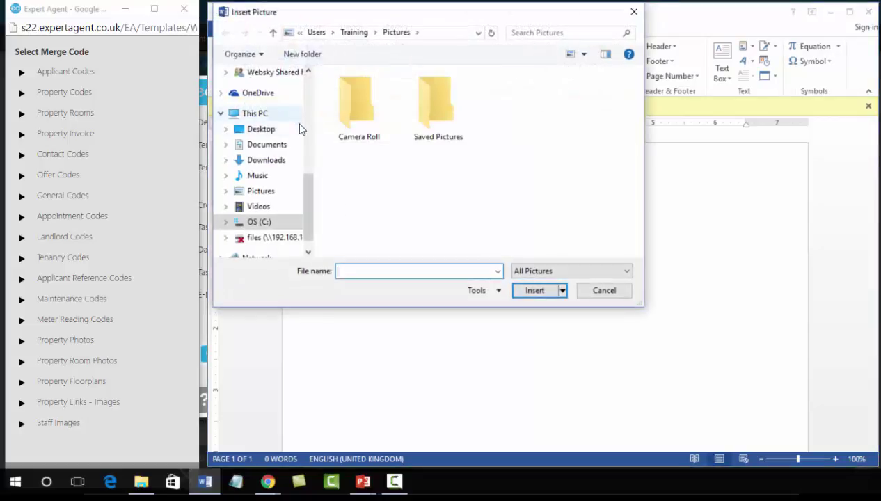
{"action": "left_click", "coordinate": [293, 131]}
{"action": "double_click", "coordinate": [355, 91]}
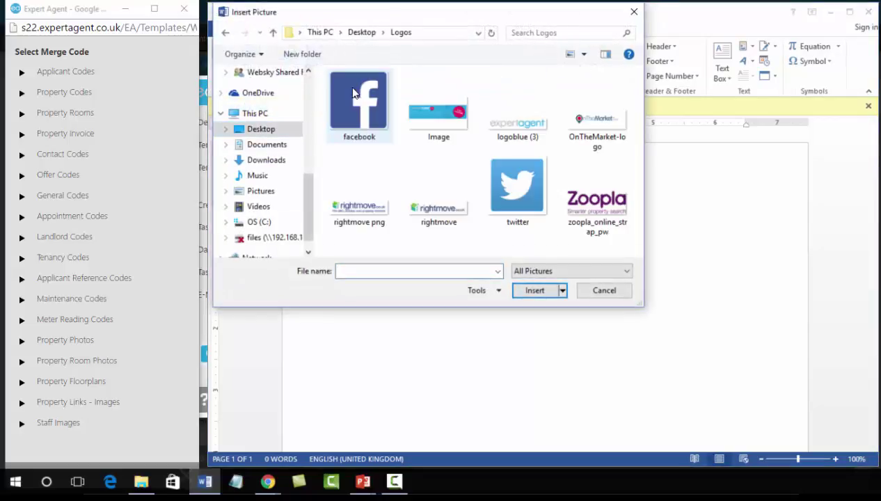
{"action": "left_click", "coordinate": [518, 116]}
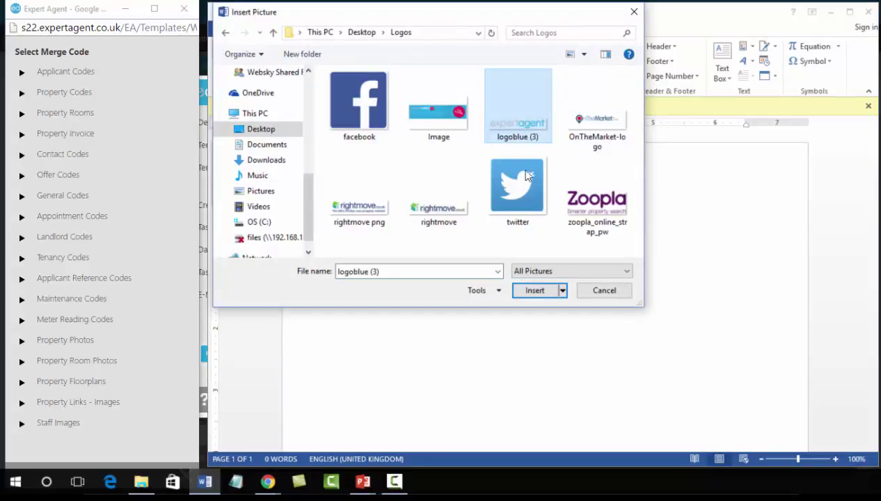
{"action": "left_click", "coordinate": [535, 293]}
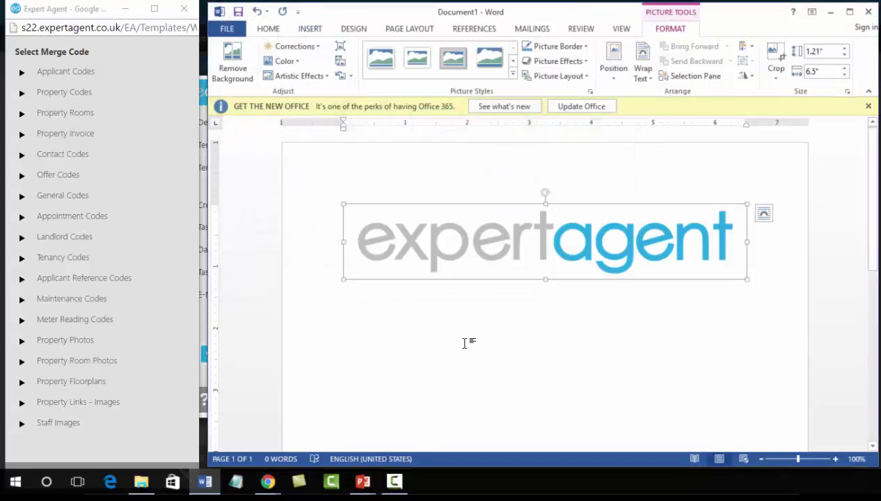
Paste the {prop_address1} Property Code under the logo, then add {address2} and 'Dear {Vendor}'
{"action": "left_click", "coordinate": [776, 281]}
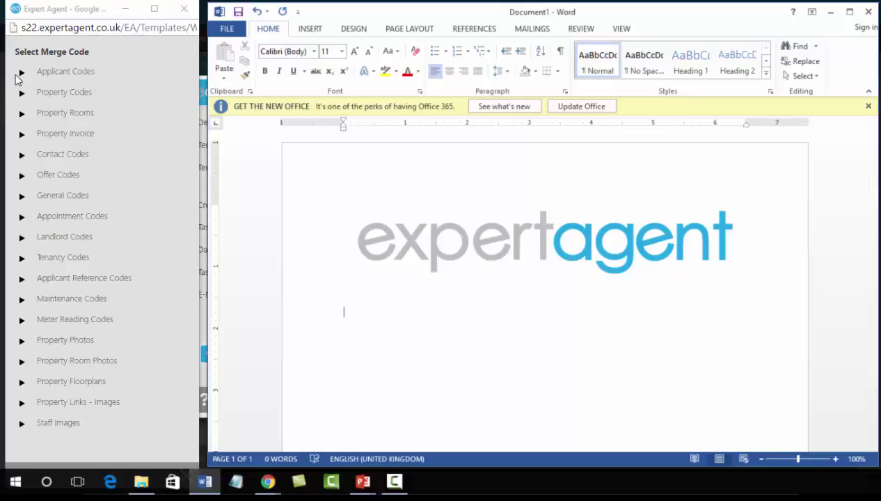
{"action": "left_click", "coordinate": [22, 93]}
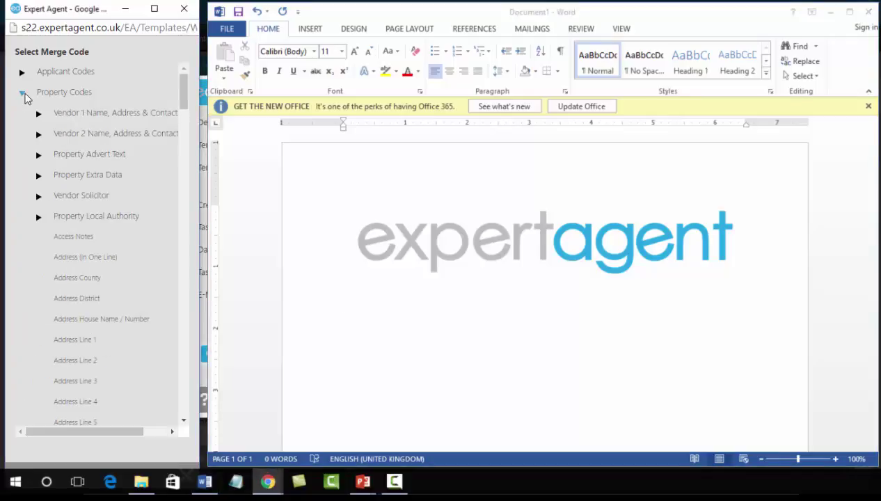
{"action": "left_click", "coordinate": [70, 326]}
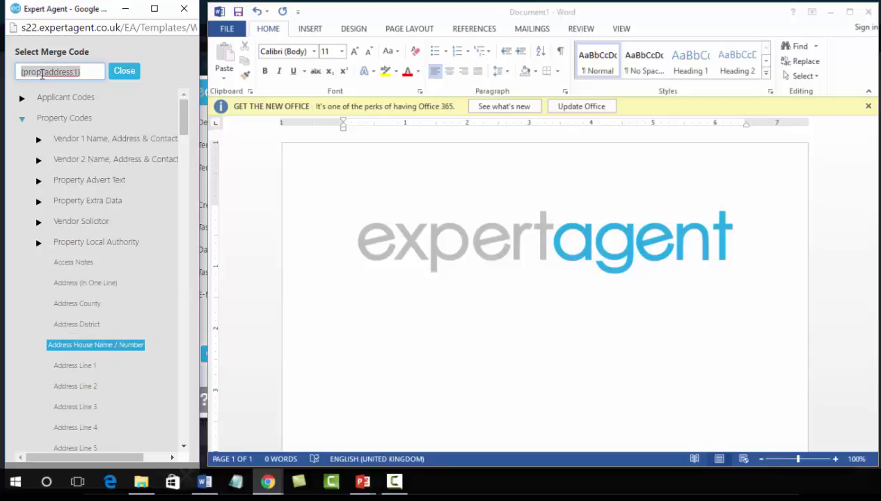
{"action": "right_click", "coordinate": [42, 72]}
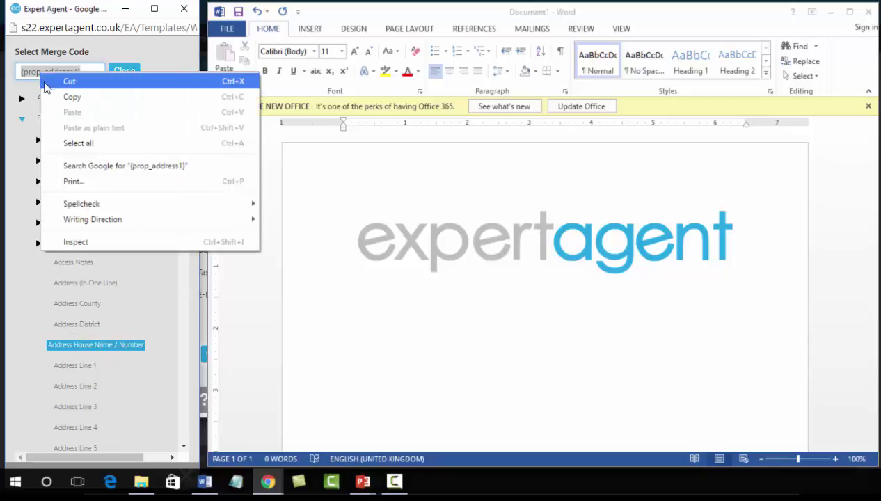
{"action": "left_click", "coordinate": [46, 92]}
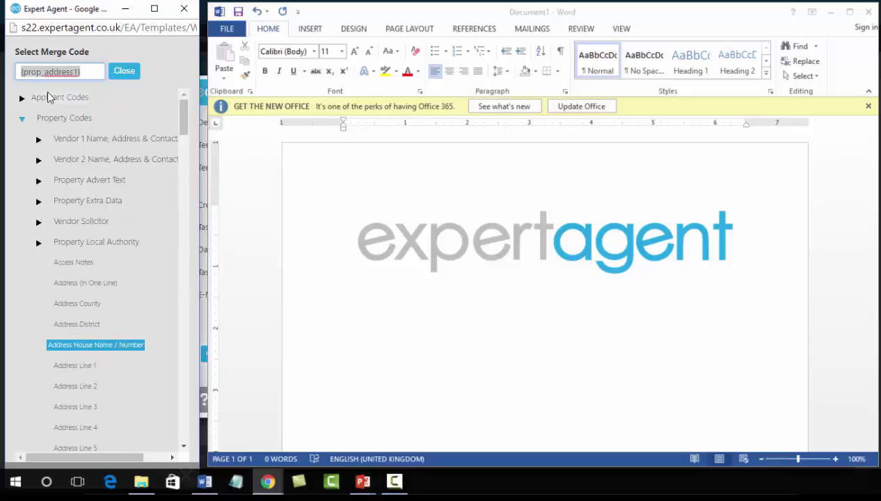
{"action": "left_click", "coordinate": [341, 345]}
{"action": "key", "text": "ctrl+v"}
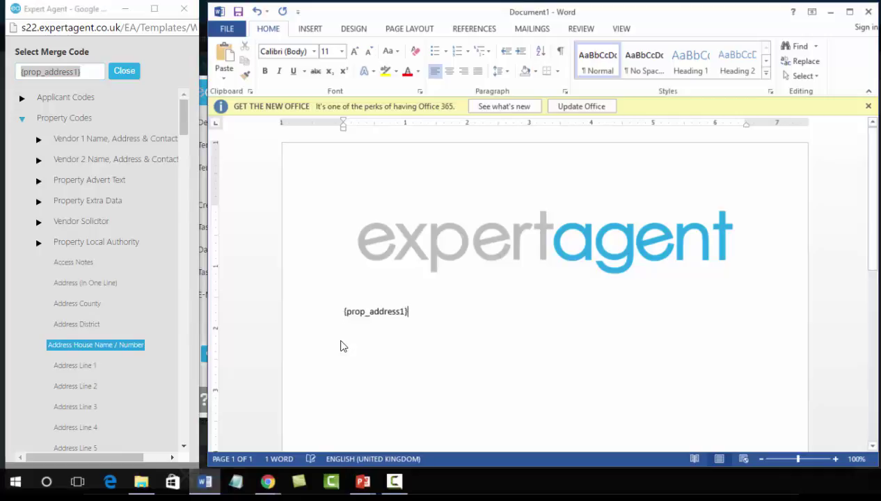
{"action": "key", "text": "Return"}
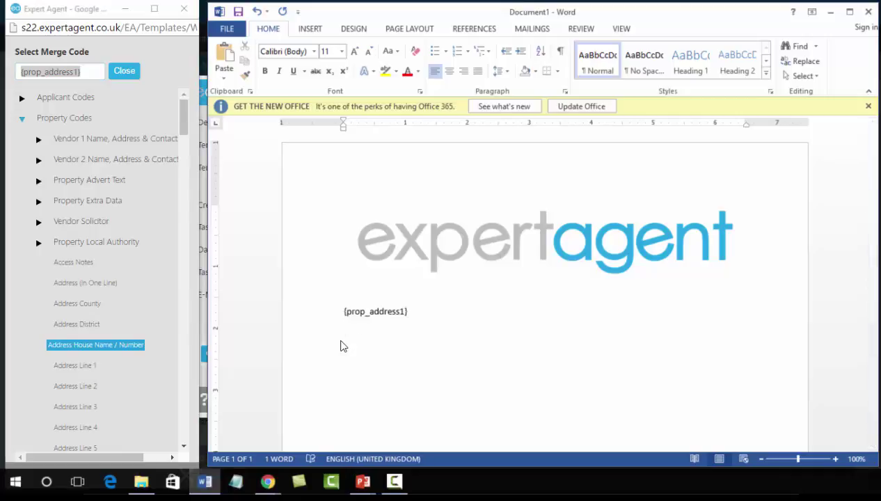
{"action": "type", "text": "{address2}  "}
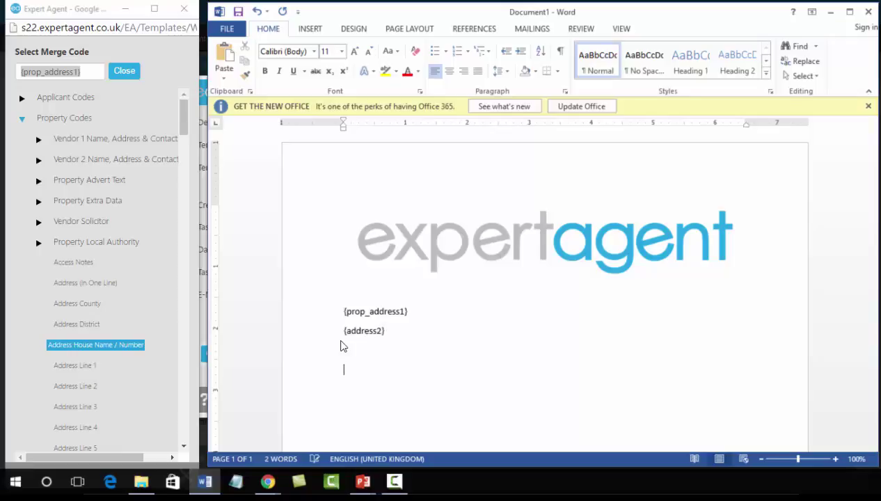
{"action": "type", "text": "Dear {Vendor"}
Write the placeholder body paragraphs, including a {date} merge code
{"action": "key", "text": "Return"}
{"action": "type", "text": "Odtyu b;xzdfbhj;zso"}
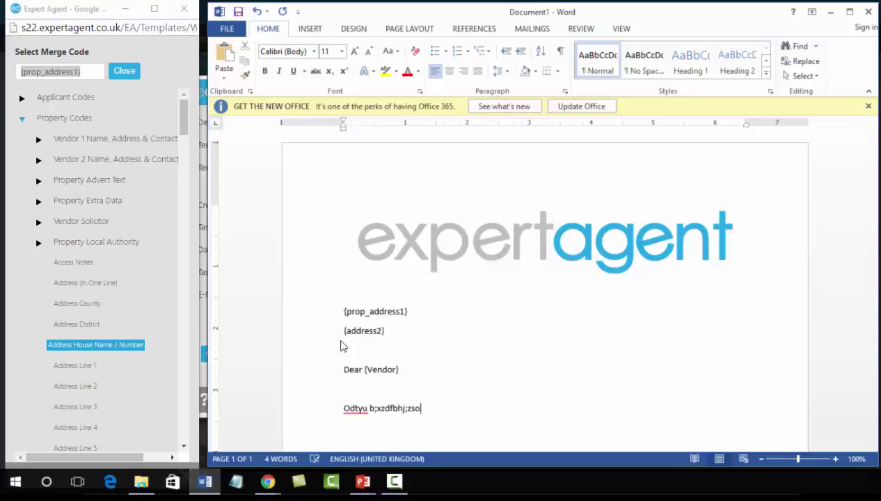
{"action": "type", "text": " rtuh;oxiuhdfy b.lizshyert;gaerg pr"}
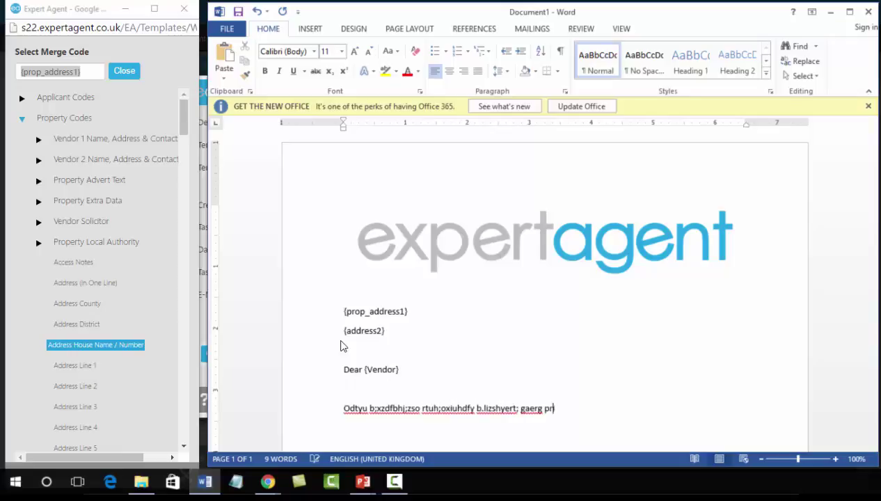
{"action": "type", "text": "ice} luj zhsdfli ahywregu"}
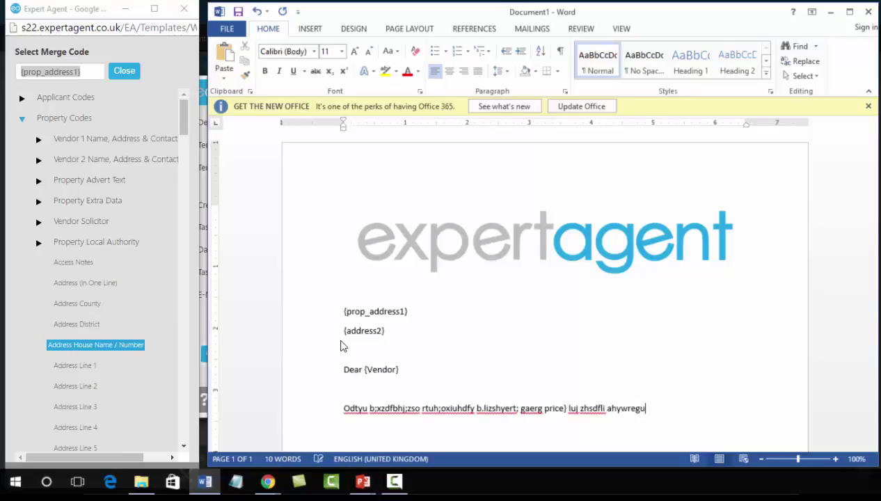
{"action": "type", "text": "slidufg aliuwrgf ;zsiouf \\eg {"}
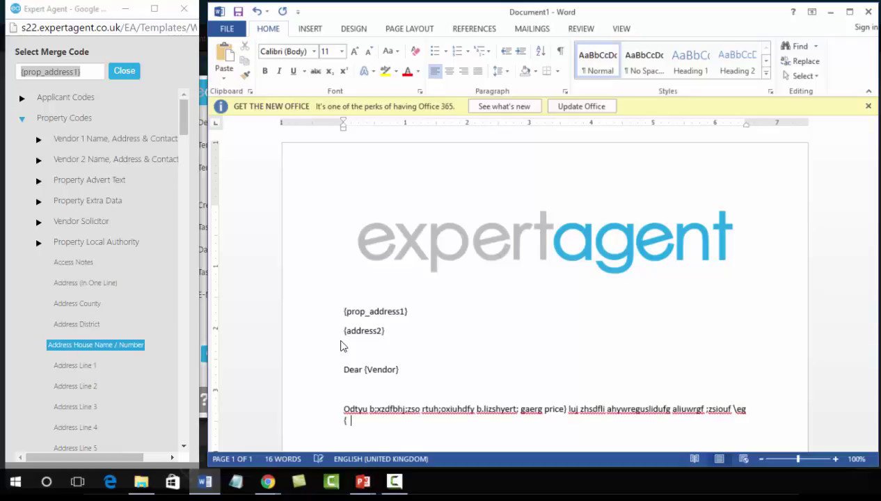
{"action": "key", "text": "BackSpace"}
{"action": "type", "text": "{date}"}
{"action": "key", "text": "Return"}
{"action": "key", "text": "Return"}
{"action": "type", "text": "Dipujg; oaiehrg;io ahgr;ofiyhaw\\ref \\awe"}
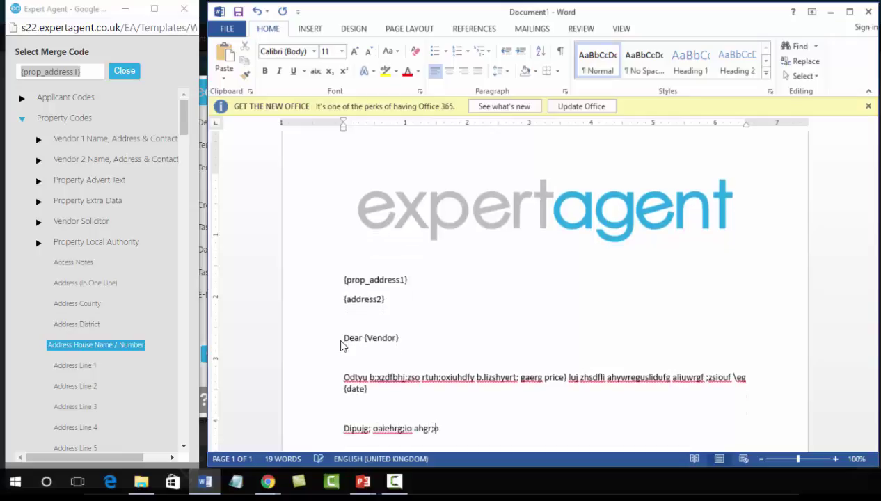
Add the 'Kind regards' closing and a {Negotiator} sign-off, correcting the stray P
{"action": "key", "text": "Return"}
{"action": "key", "text": "Return"}
{"action": "type", "text": "Kind regards"}
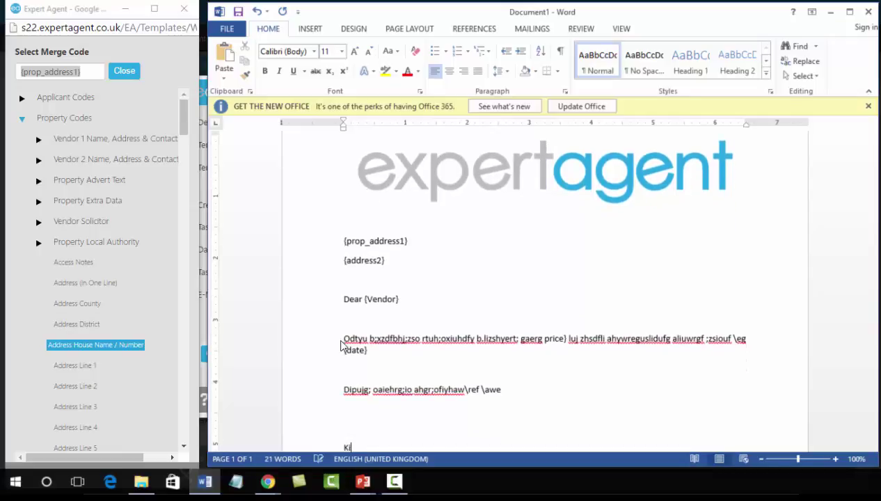
{"action": "key", "text": "Return"}
{"action": "key", "text": "Return"}
{"action": "key", "text": "Return"}
{"action": "key", "text": "Return"}
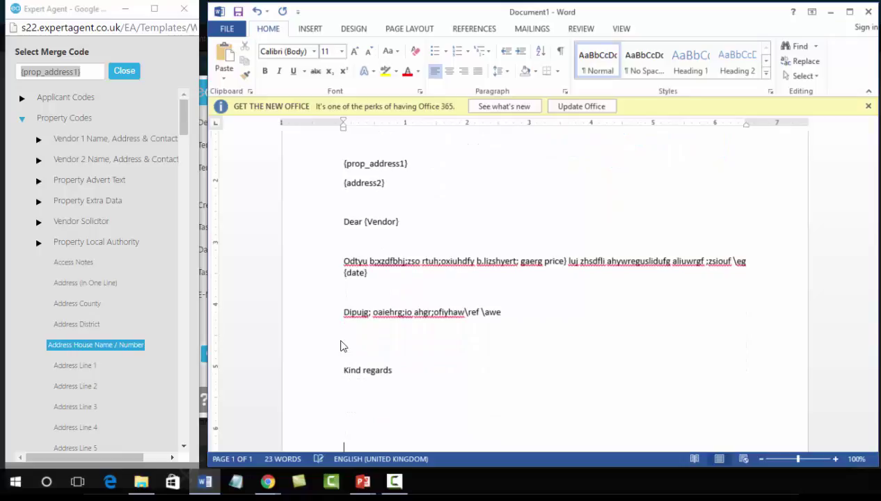
{"action": "type", "text": "PNegotiator}"}
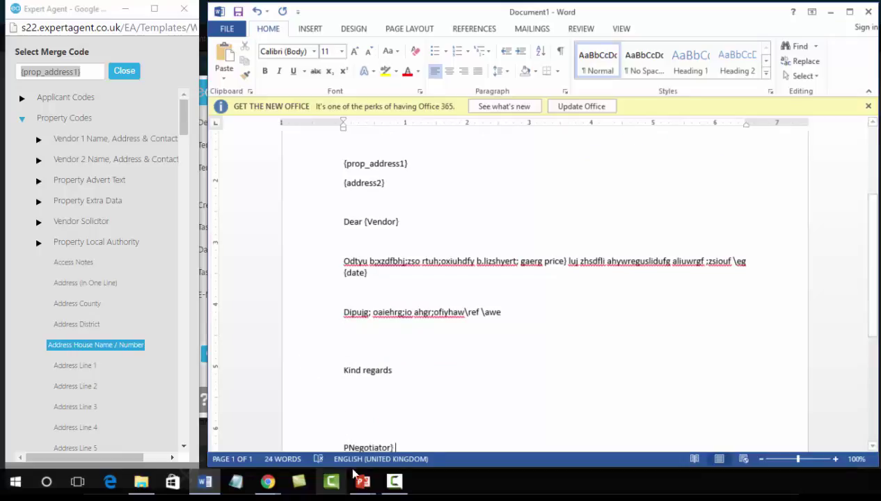
{"action": "left_click", "coordinate": [346, 447]}
{"action": "key", "text": "BackSpace"}
{"action": "type", "text": "{"}
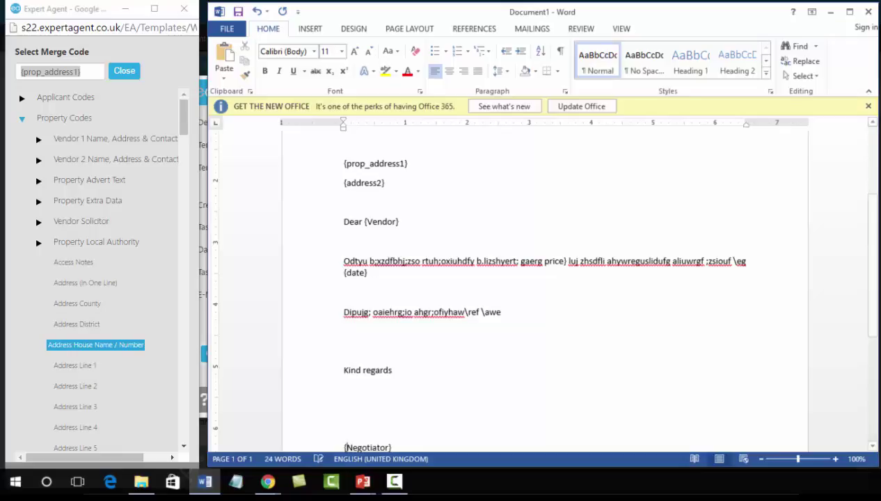
{"action": "scroll", "coordinate": [498, 357], "scroll_direction": "down", "scroll_amount": 4}
{"action": "scroll", "coordinate": [499, 357], "scroll_direction": "down", "scroll_amount": 1}
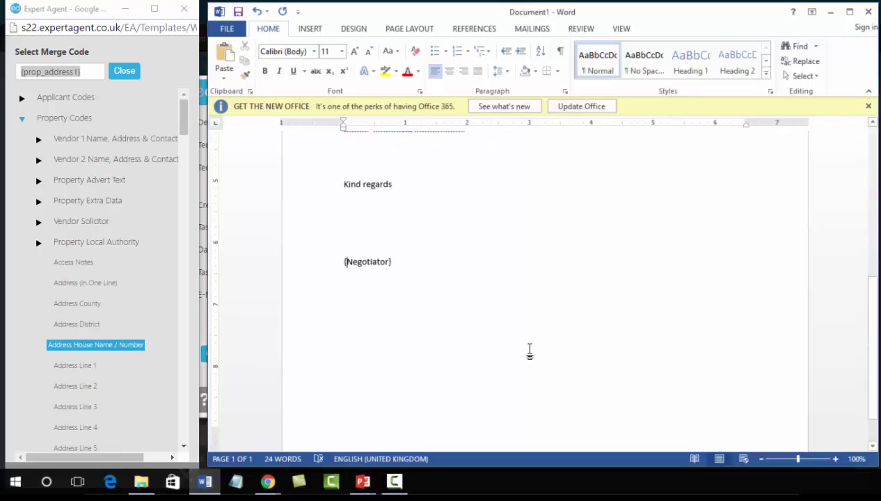
{"action": "scroll", "coordinate": [562, 369], "scroll_direction": "up", "scroll_amount": 10}
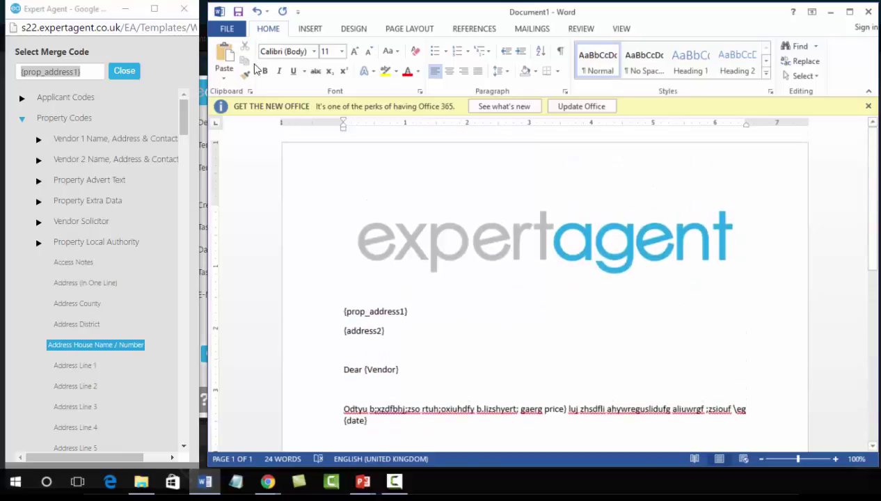
Save the letter to the Desktop as the Word document 'New Template'
{"action": "left_click", "coordinate": [229, 29]}
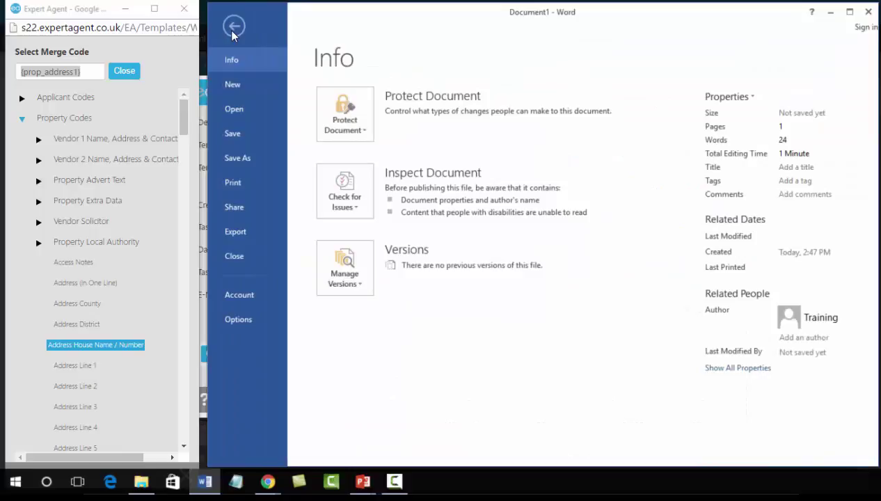
{"action": "left_click", "coordinate": [237, 159]}
{"action": "left_click", "coordinate": [554, 139]}
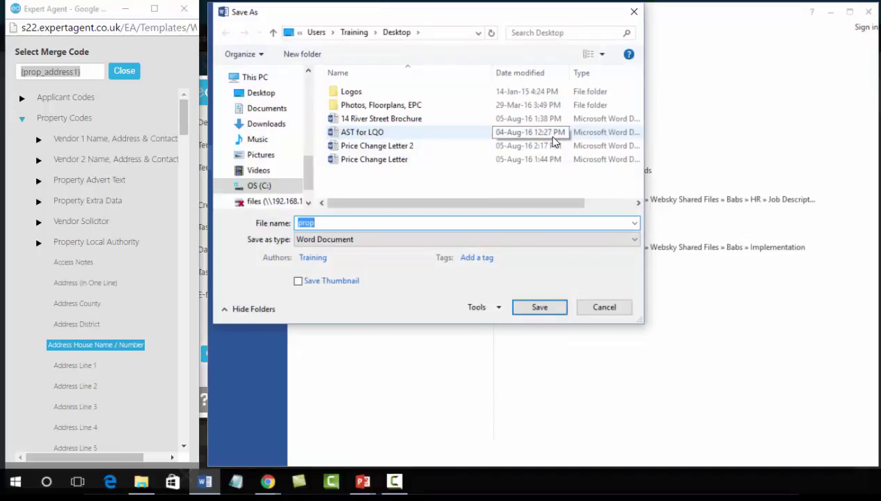
{"action": "type", "text": "New Template"}
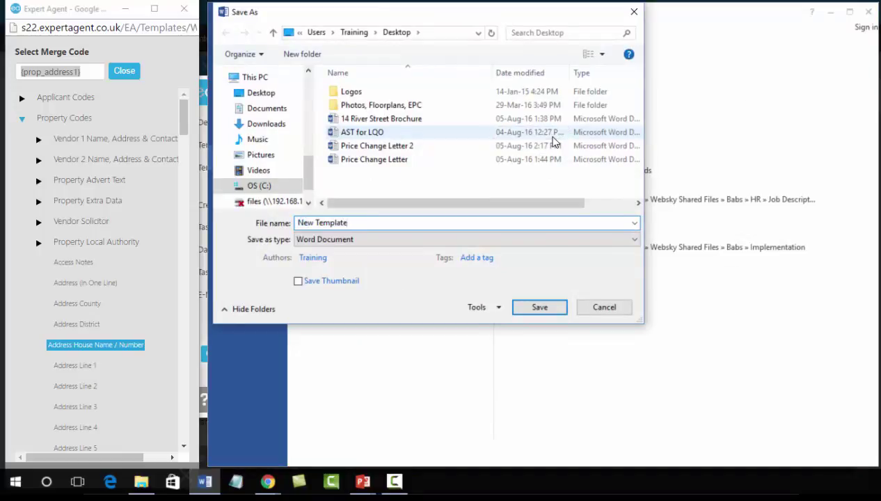
{"action": "left_click", "coordinate": [534, 307]}
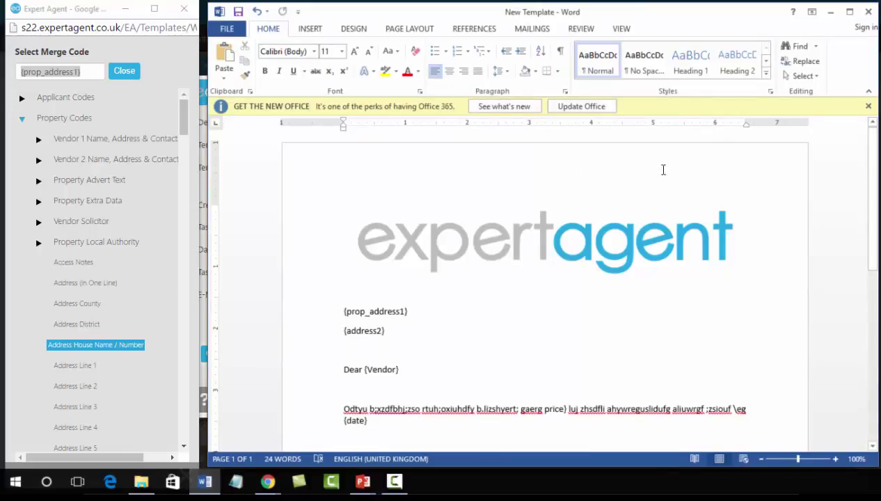
Close Word and the merge code list, then attach New Template.docx to '01 New' and save
{"action": "left_click", "coordinate": [868, 12]}
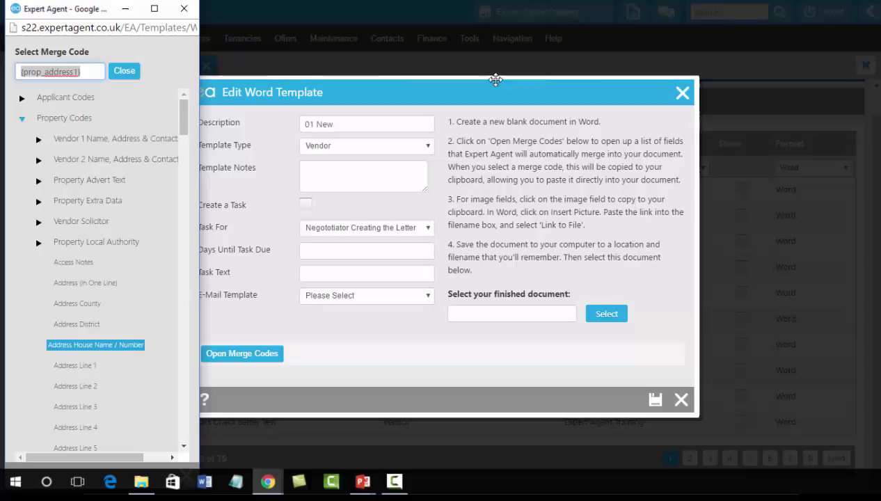
{"action": "left_click", "coordinate": [184, 10]}
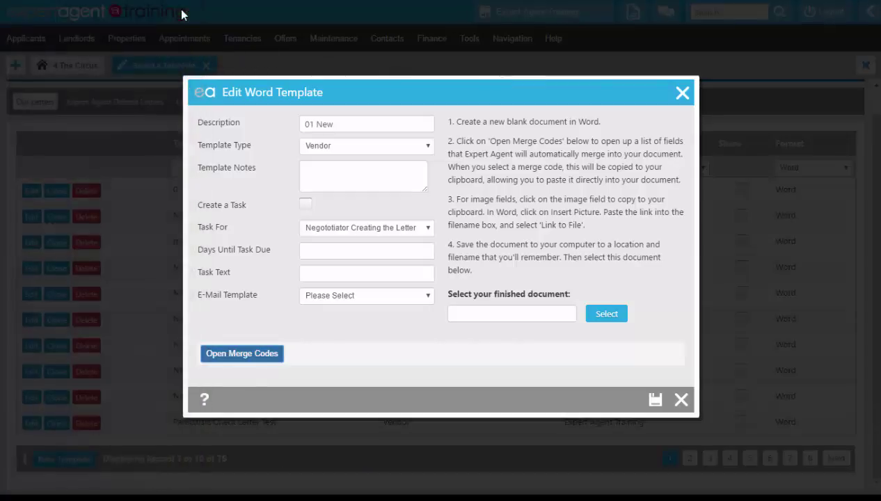
{"action": "left_click", "coordinate": [605, 313]}
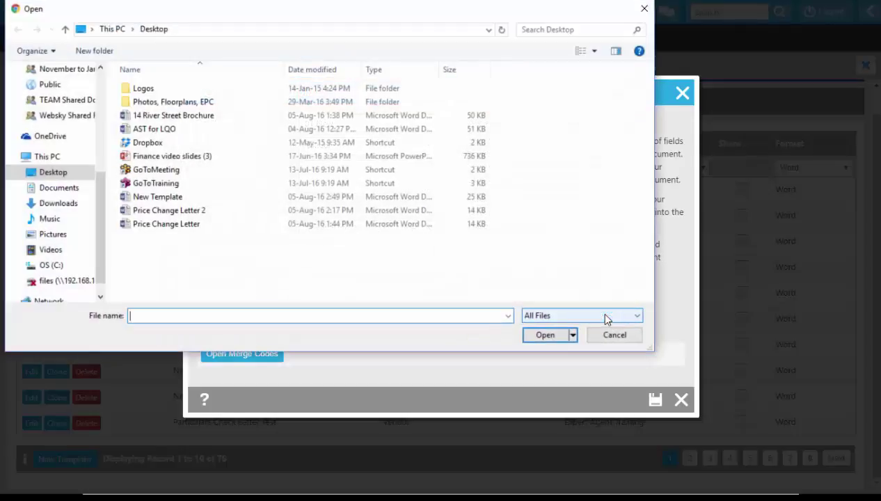
{"action": "left_click", "coordinate": [174, 198]}
{"action": "left_click", "coordinate": [550, 333]}
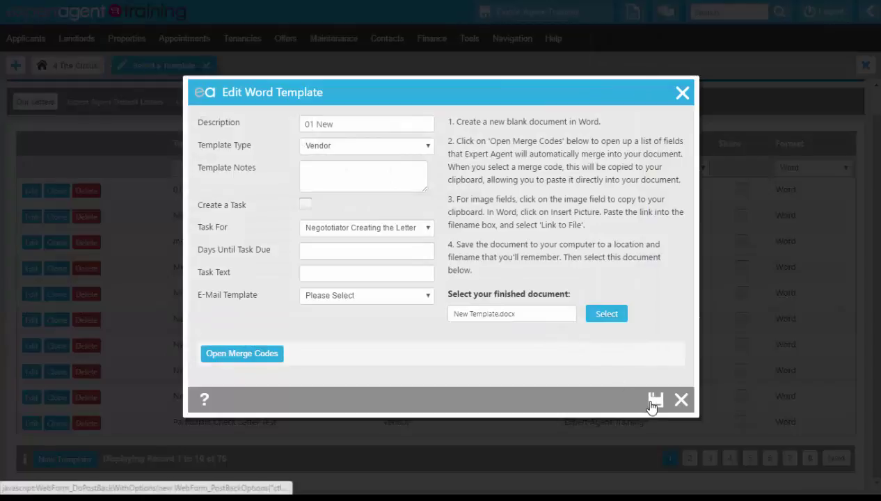
{"action": "left_click", "coordinate": [654, 400]}
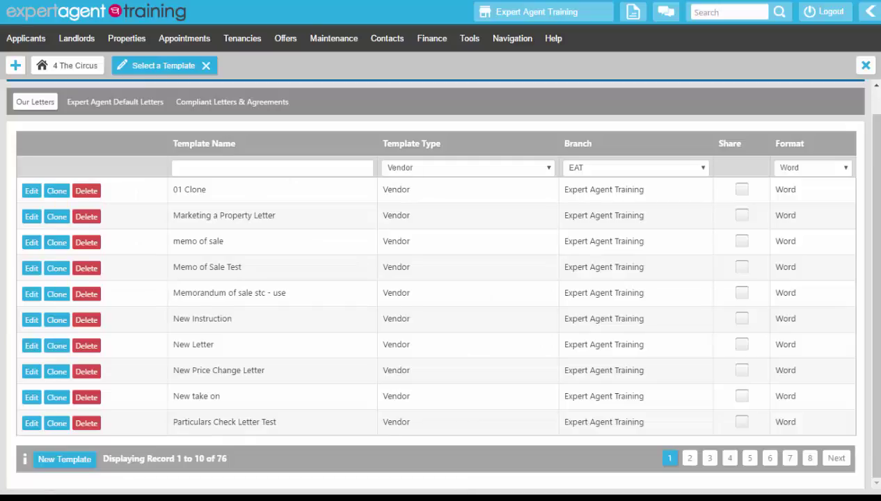